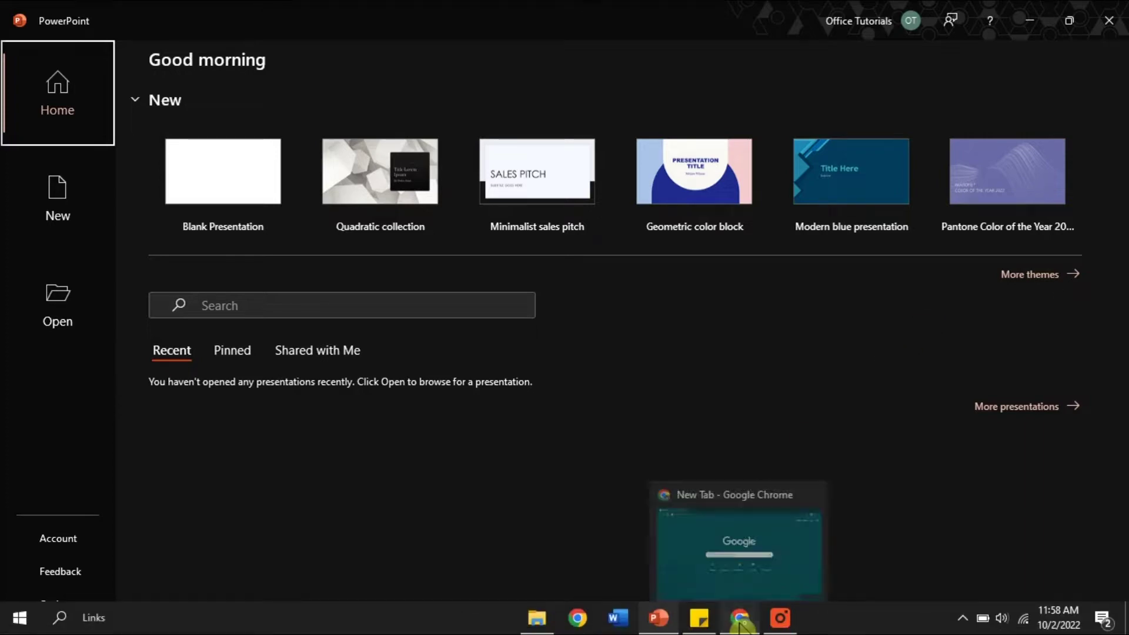
pyautogui.click(740, 620)
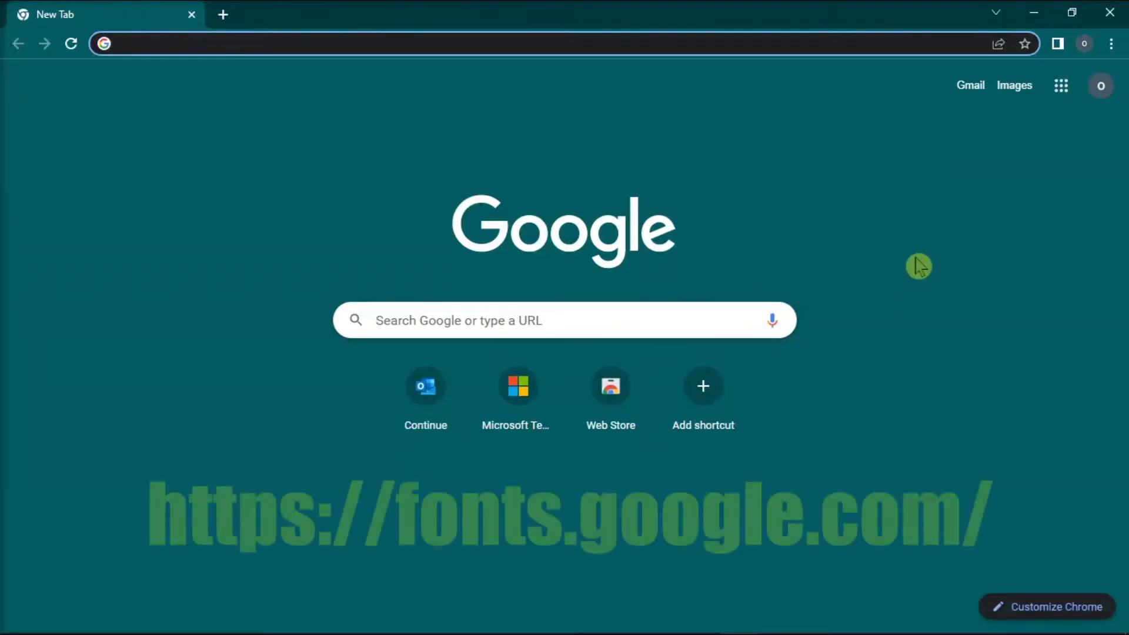
pyautogui.write('https://fonts.google.com/')
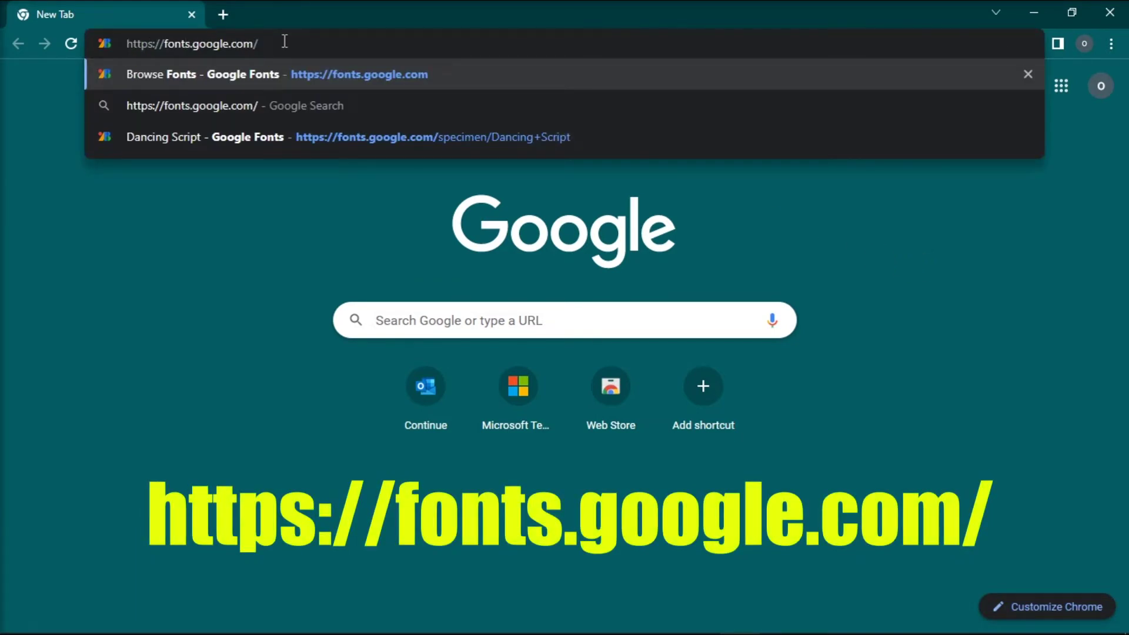
pyautogui.press('Return')
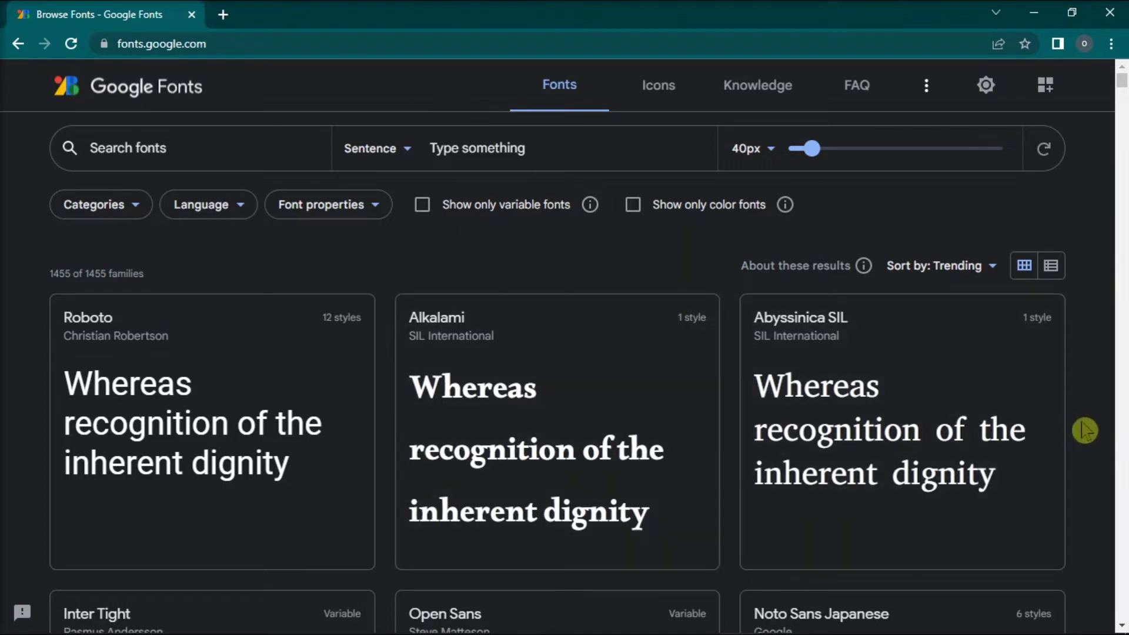
pyautogui.scroll(-1, 1085, 431)
pyautogui.scroll(-2, 1085, 431)
pyautogui.scroll(-5, 1084, 431)
pyautogui.scroll(-5, 1085, 430)
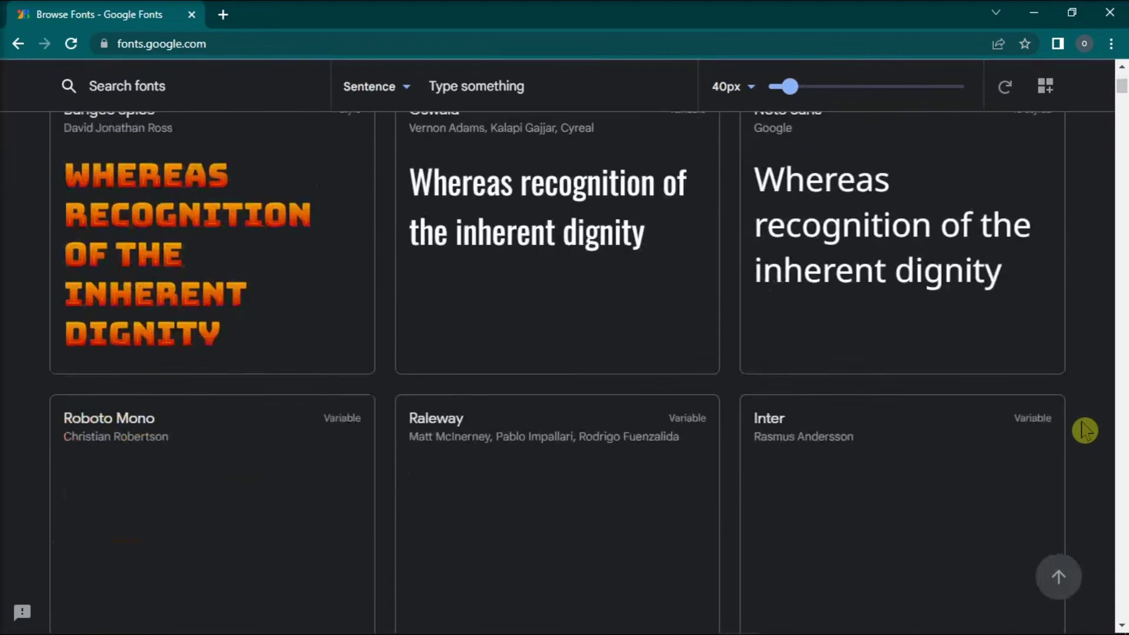
pyautogui.scroll(-5, 1085, 431)
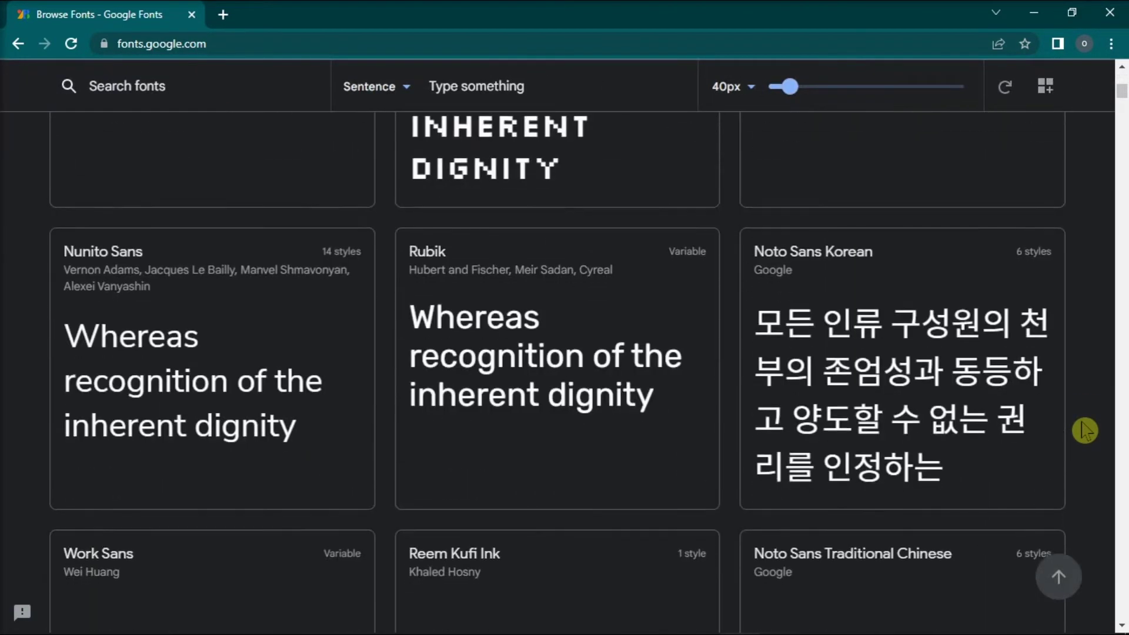
pyautogui.scroll(6, 1084, 430)
pyautogui.scroll(6, 1085, 430)
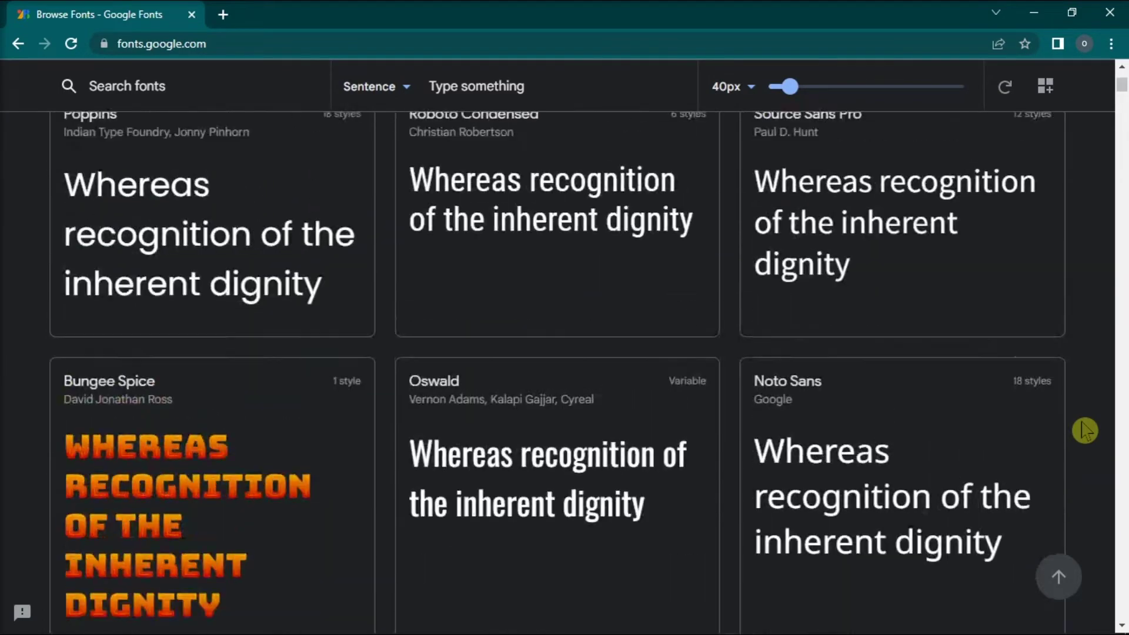
pyautogui.scroll(2, 1084, 431)
pyautogui.scroll(3, 1085, 431)
pyautogui.scroll(3, 1085, 430)
pyautogui.scroll(5, 1085, 430)
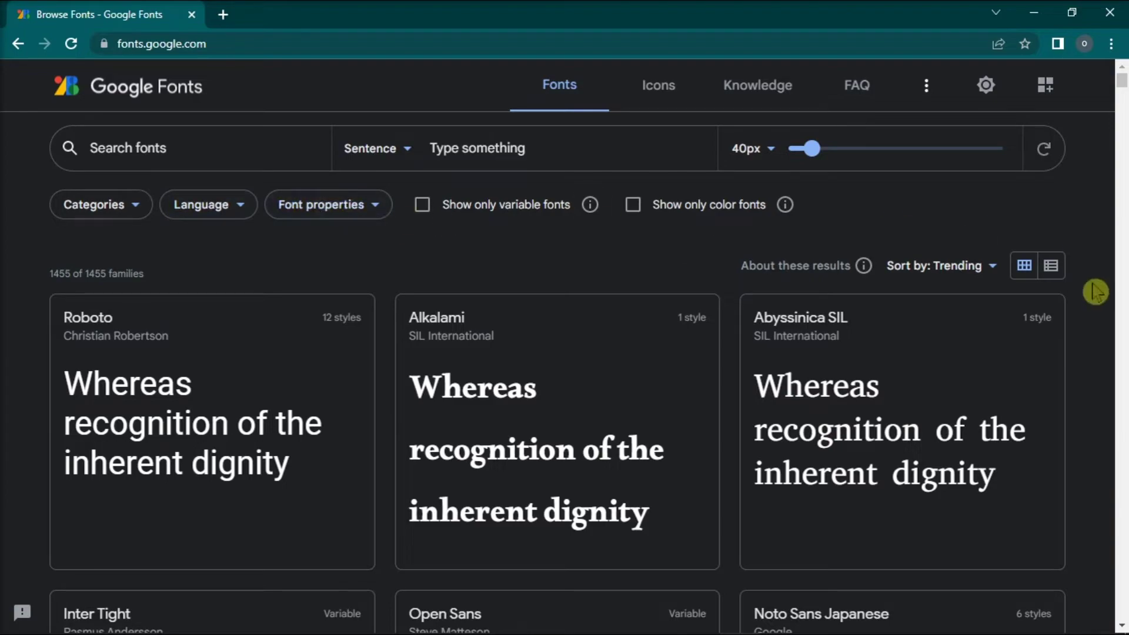
pyautogui.scroll(-2, 1026, 292)
pyautogui.scroll(-6, 1026, 292)
pyautogui.scroll(-4, 1026, 293)
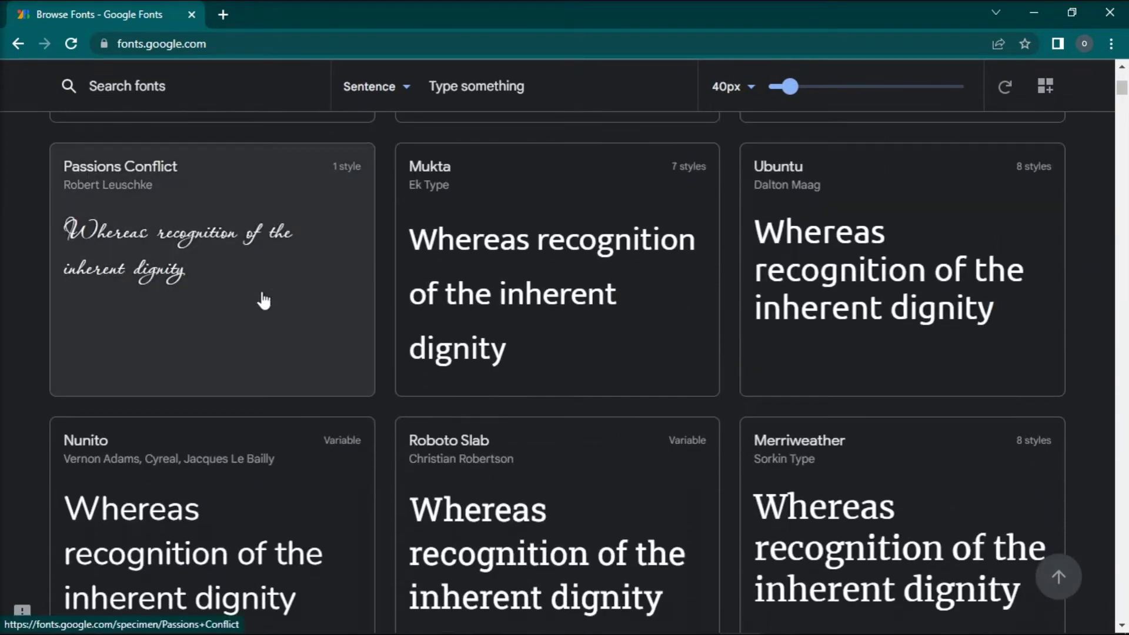
pyautogui.scroll(-3, 1087, 283)
pyautogui.scroll(-3, 1086, 283)
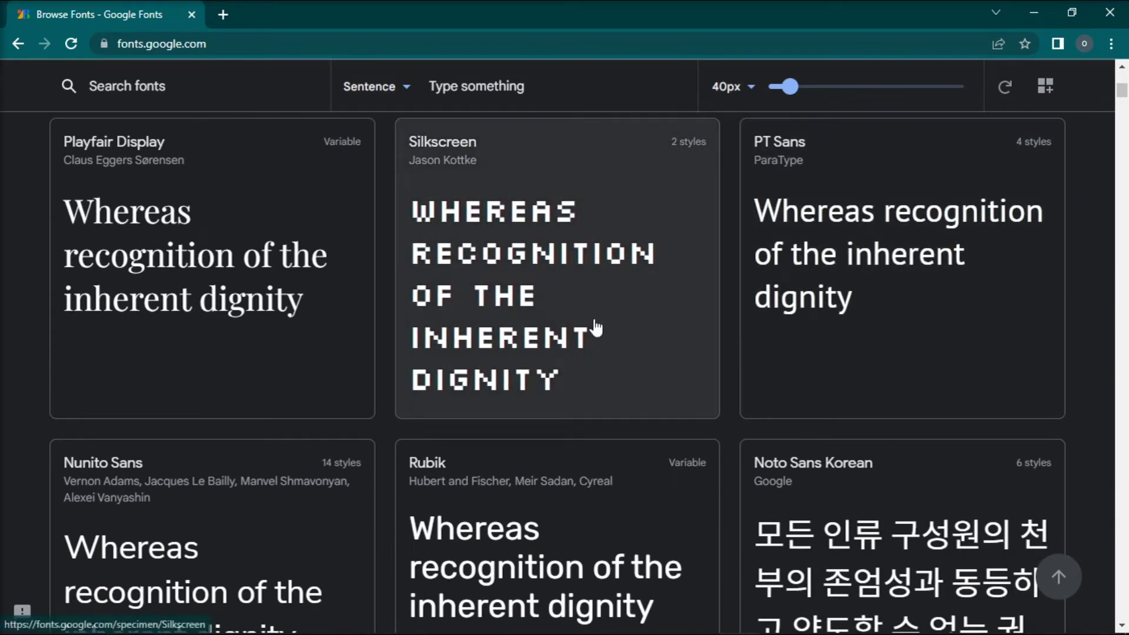
# Open the Silkscreen font's specimen page from the Google Fonts catalogue.
pyautogui.click(595, 328)
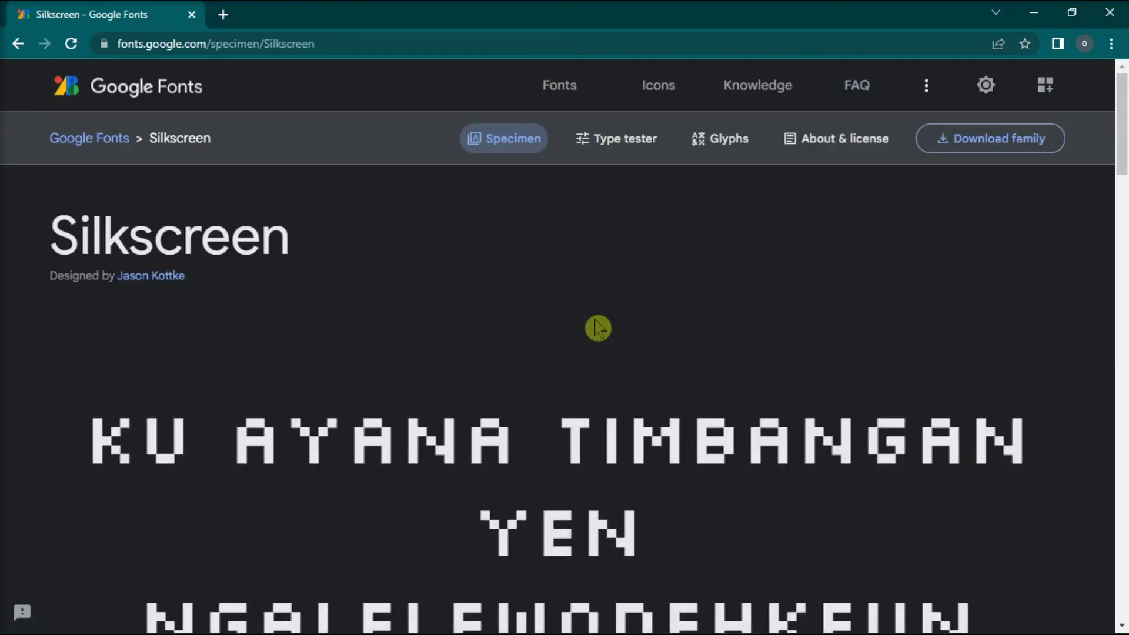
# Download the Silkscreen family as Silkscreen.zip and open it in WinRAR.
pyautogui.click(1001, 148)
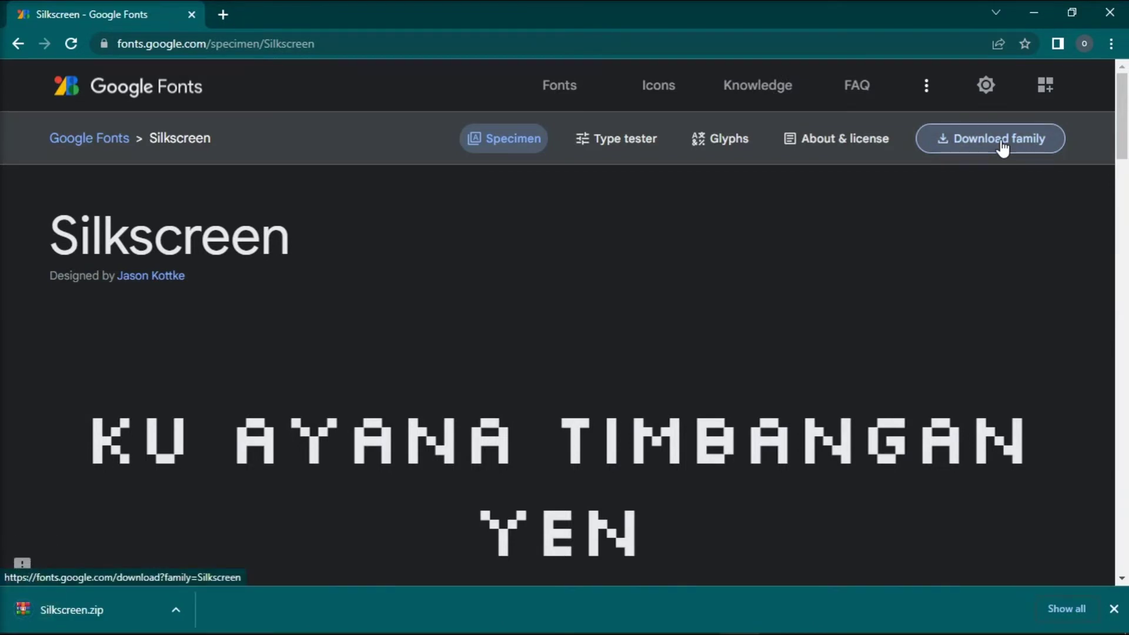
pyautogui.click(77, 619)
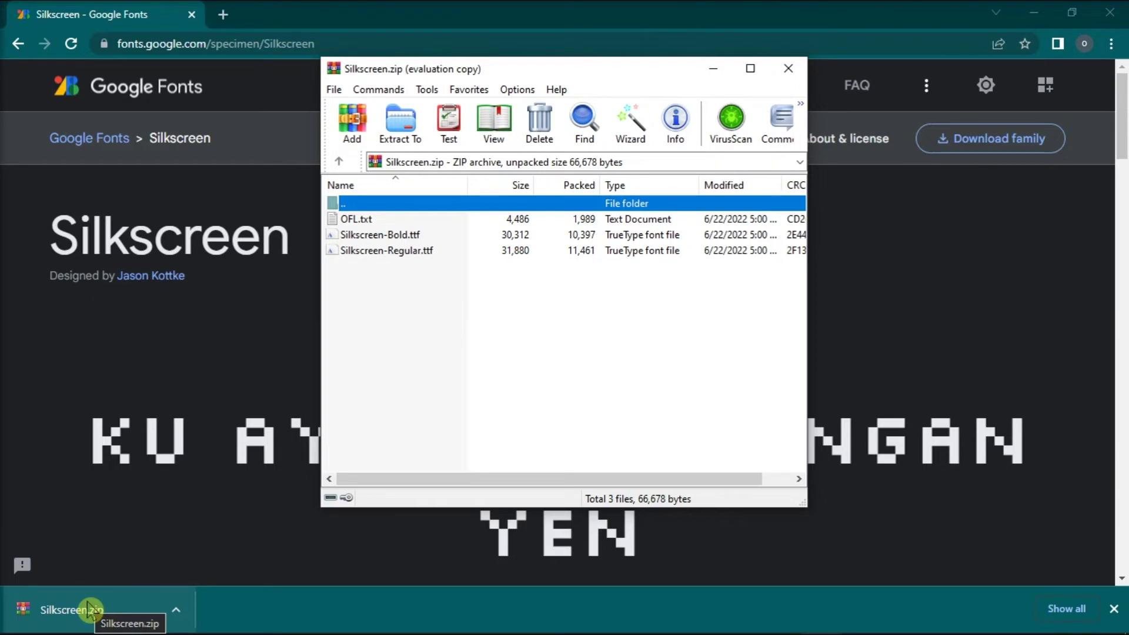
# Install Silkscreen-Bold.ttf and Silkscreen-Regular.ttf, then start a blank PowerPoint presentation.
pyautogui.doubleClick(415, 235)
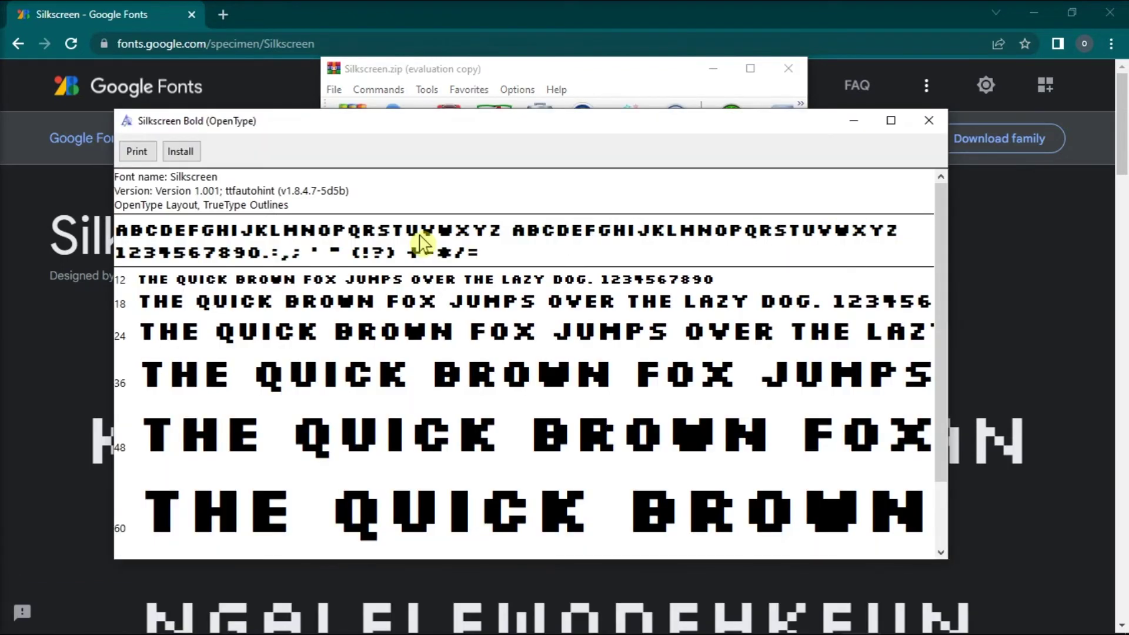
pyautogui.click(181, 154)
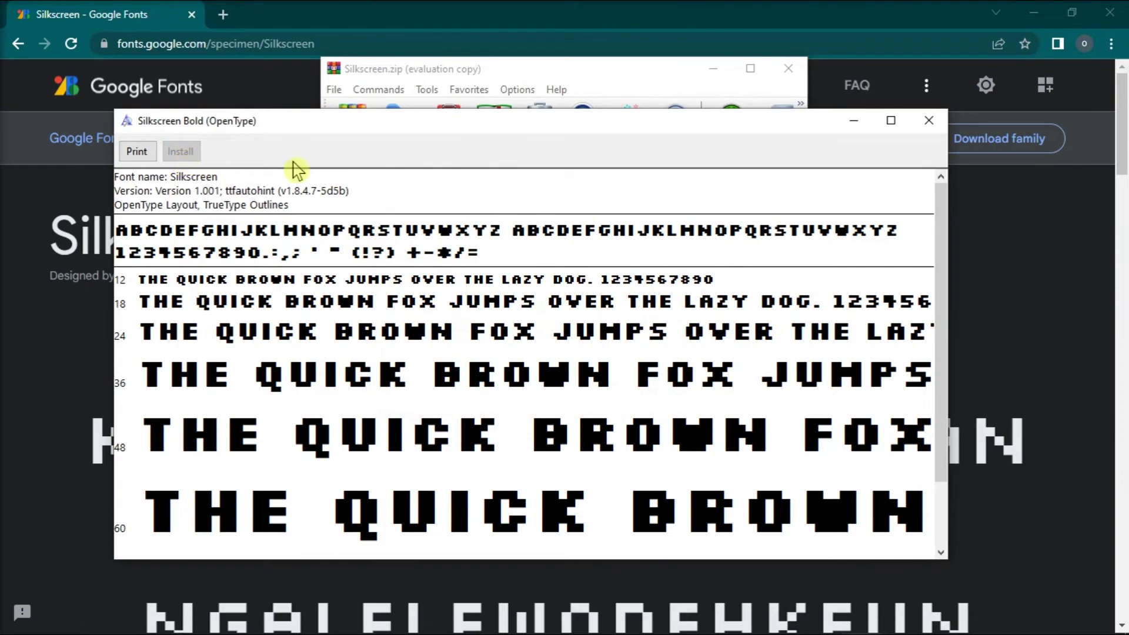
pyautogui.click(929, 123)
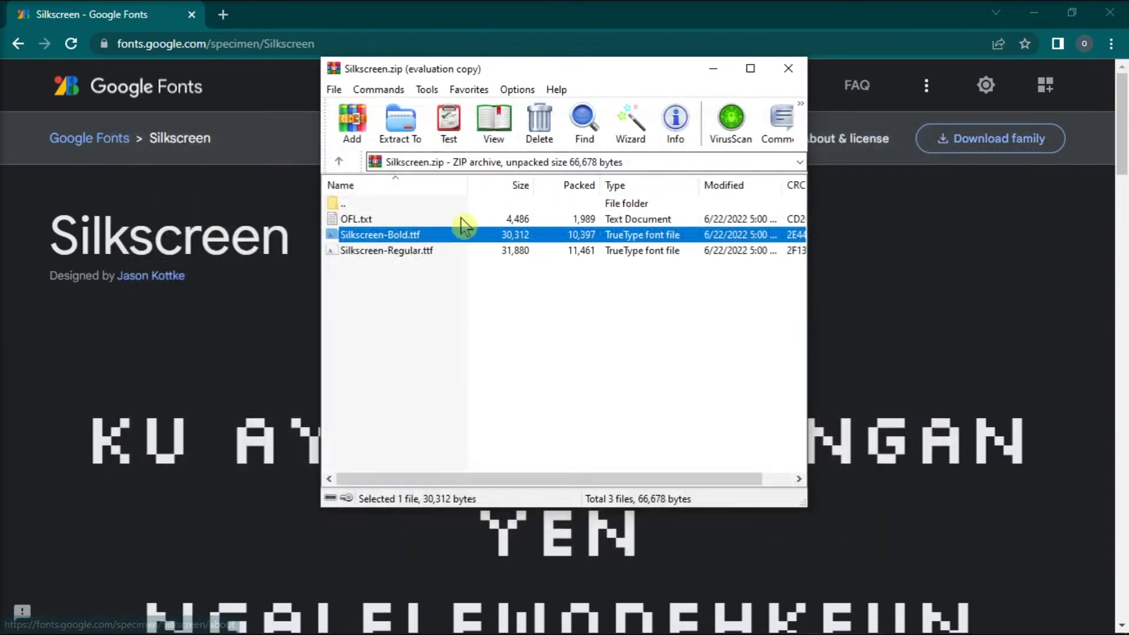
pyautogui.doubleClick(379, 253)
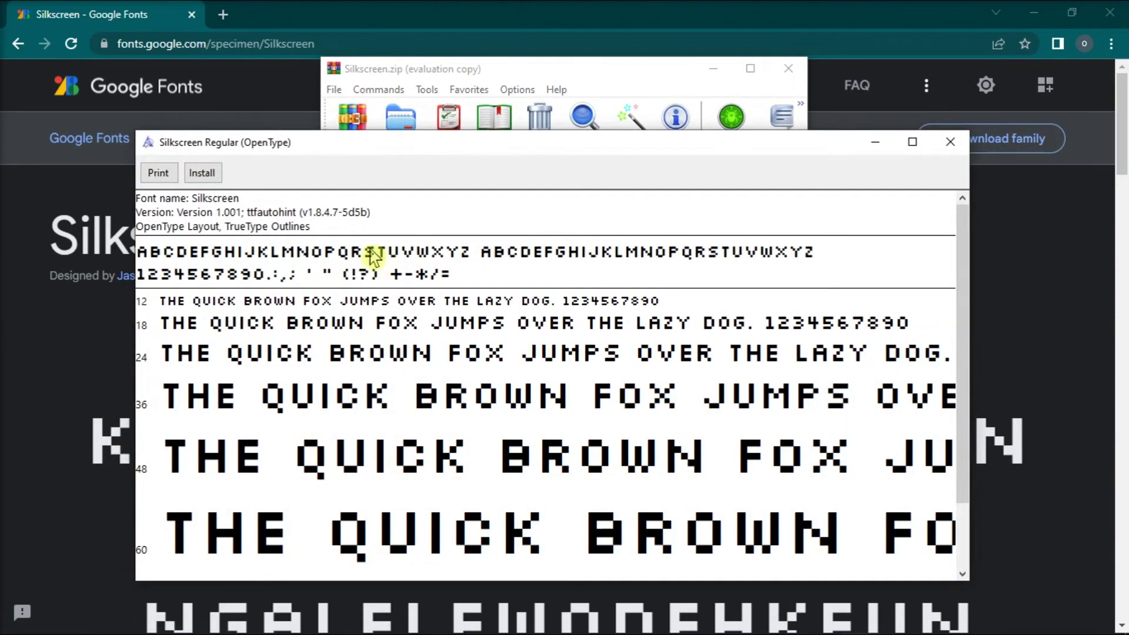
pyautogui.click(201, 173)
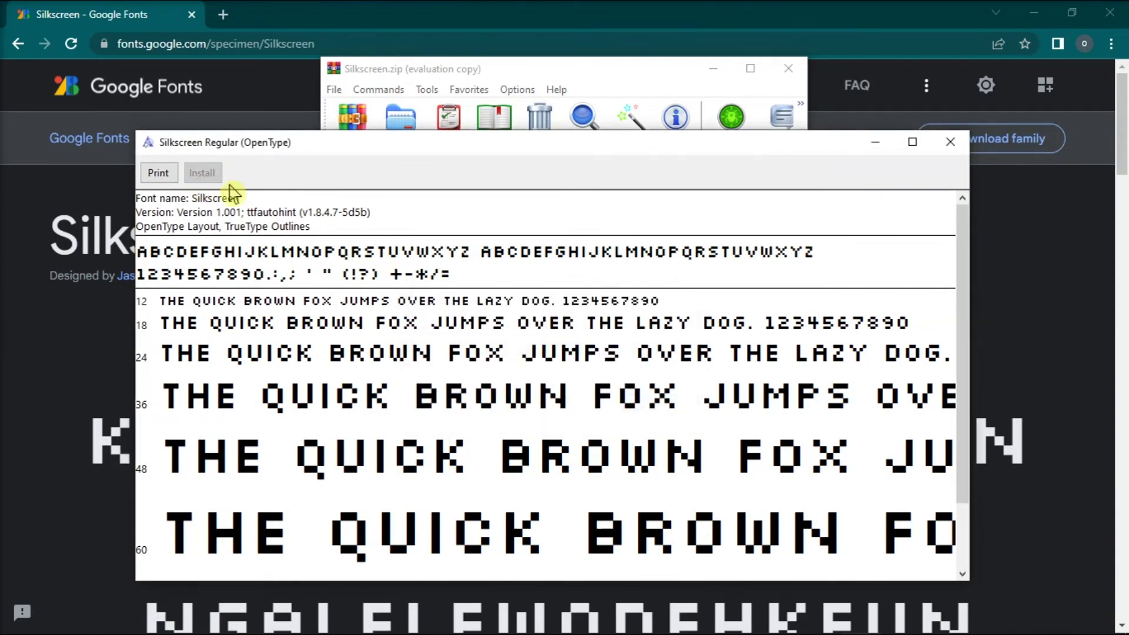
pyautogui.click(657, 618)
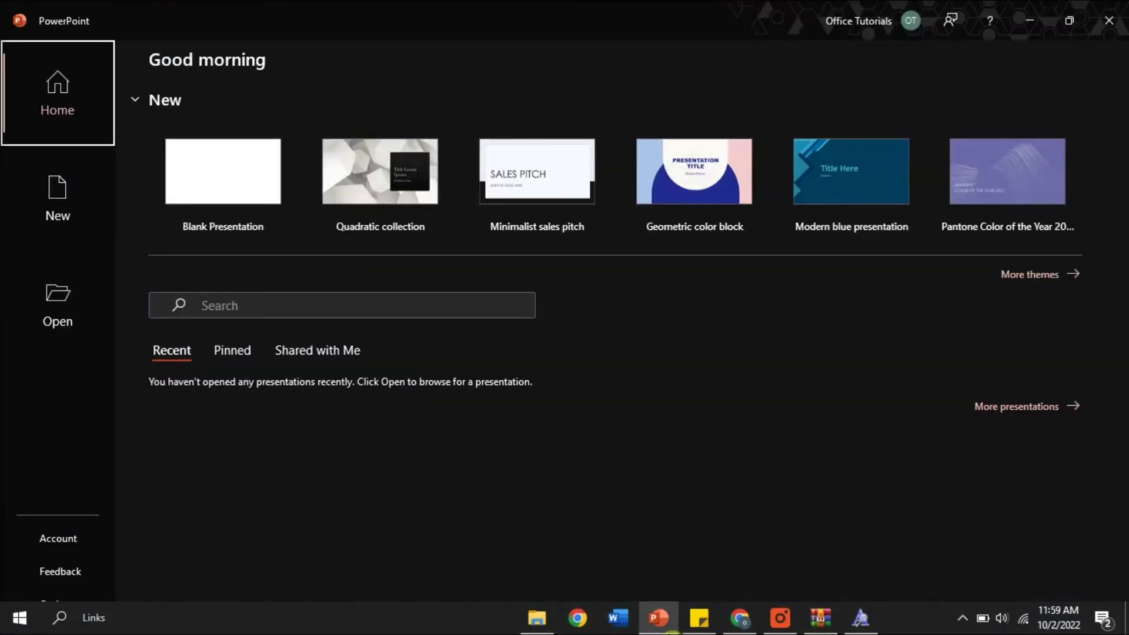
pyautogui.click(264, 218)
# Set the title font to Silkscreen and title the slide 'HI! THIS IS A SAMPLE TEXT ☺'.
pyautogui.click(564, 320)
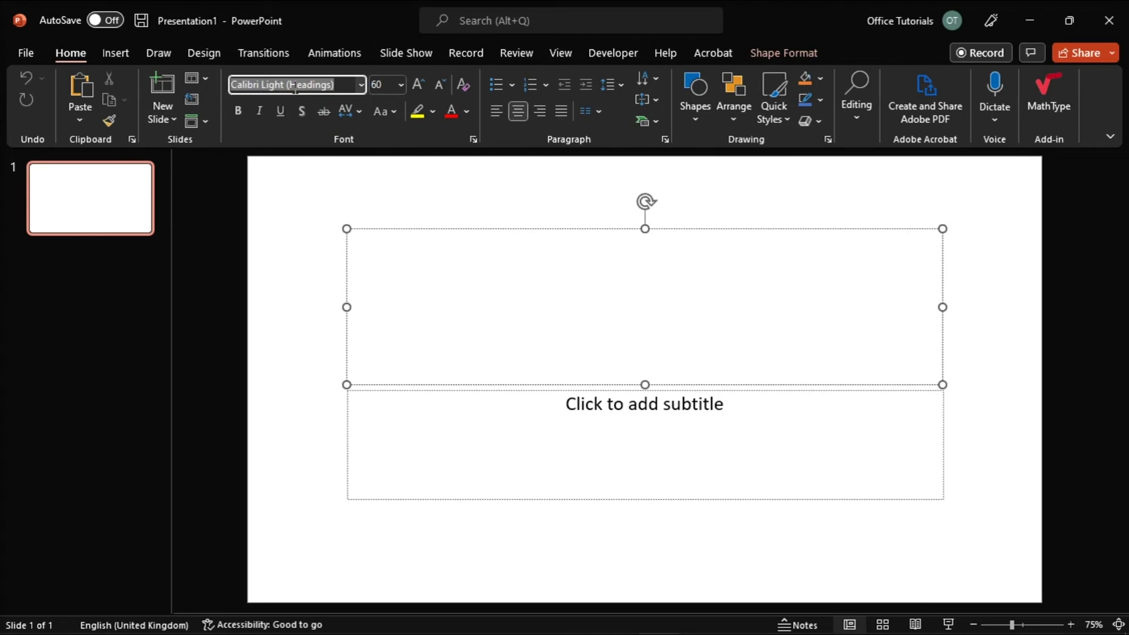
pyautogui.write('Silkscreen')
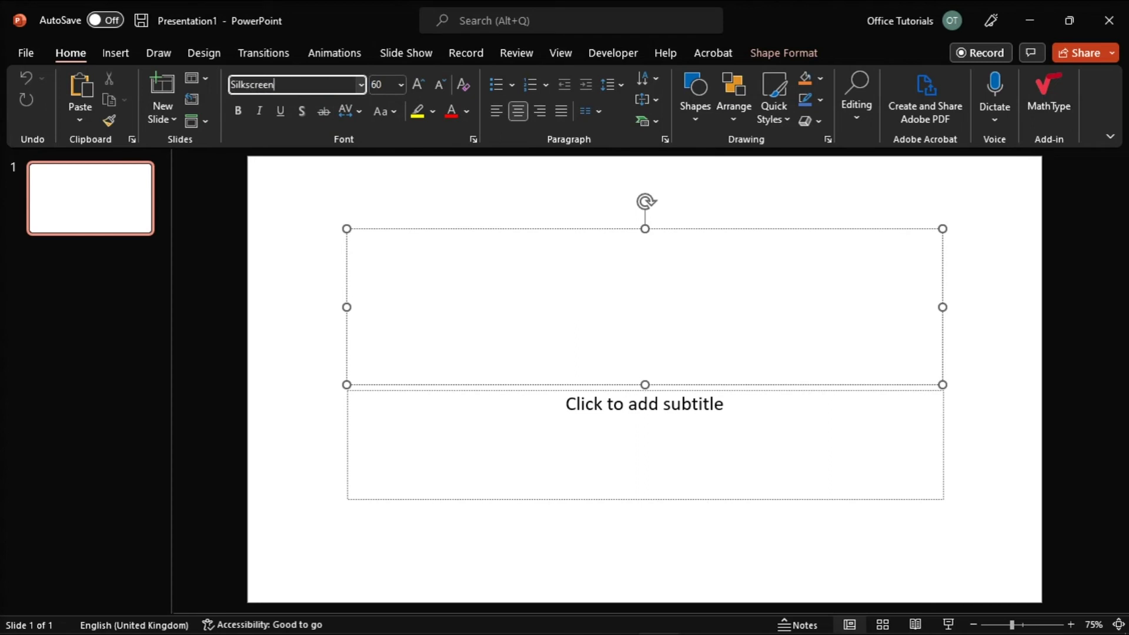
pyautogui.press('Return')
pyautogui.write('HI! THIS IS A ')
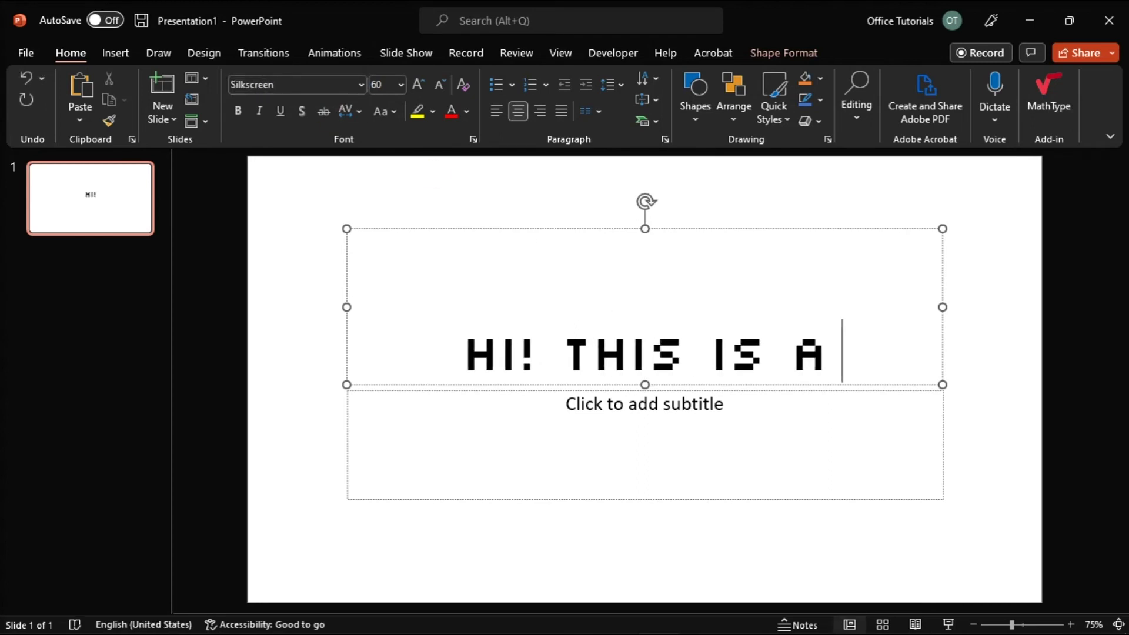
pyautogui.write('SAMPLE TEXT')
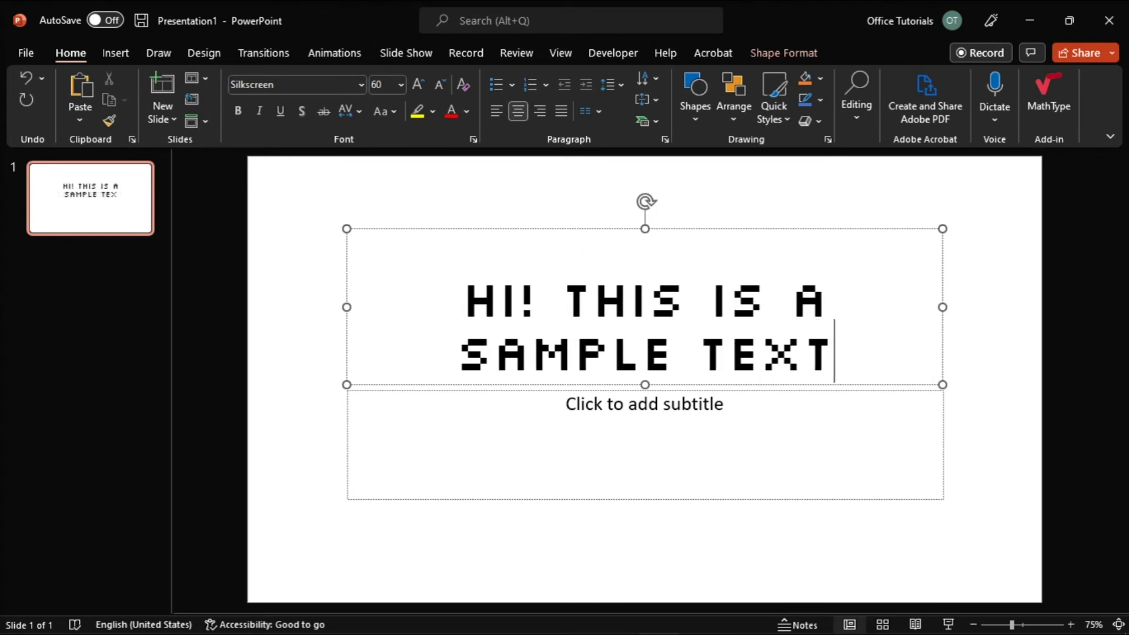
pyautogui.write(':)')
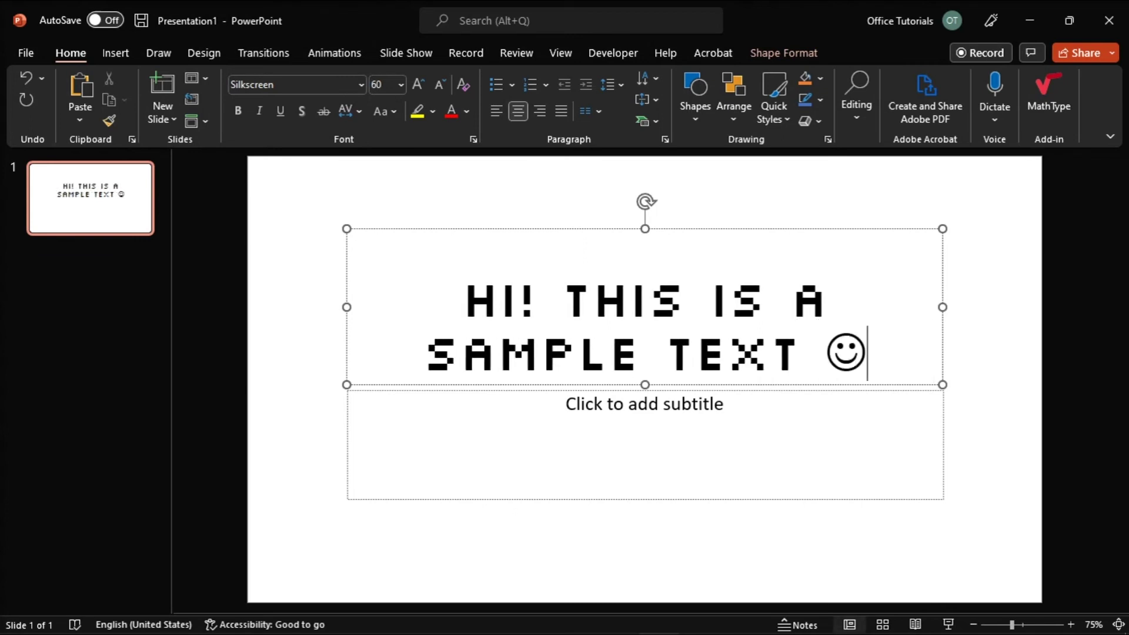
pyautogui.click(1084, 431)
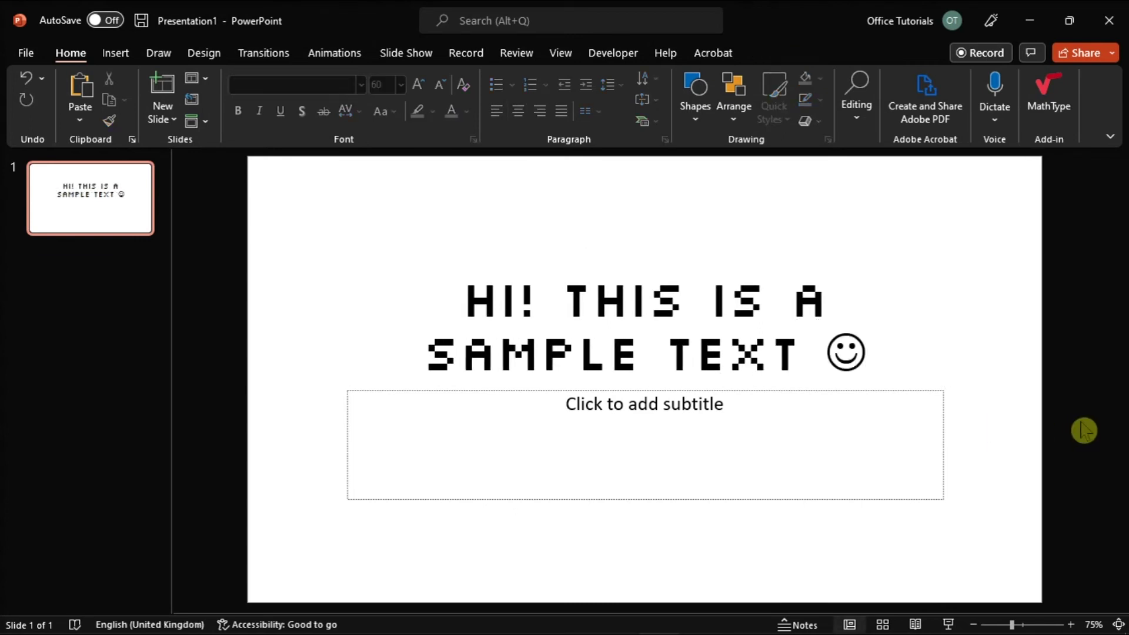